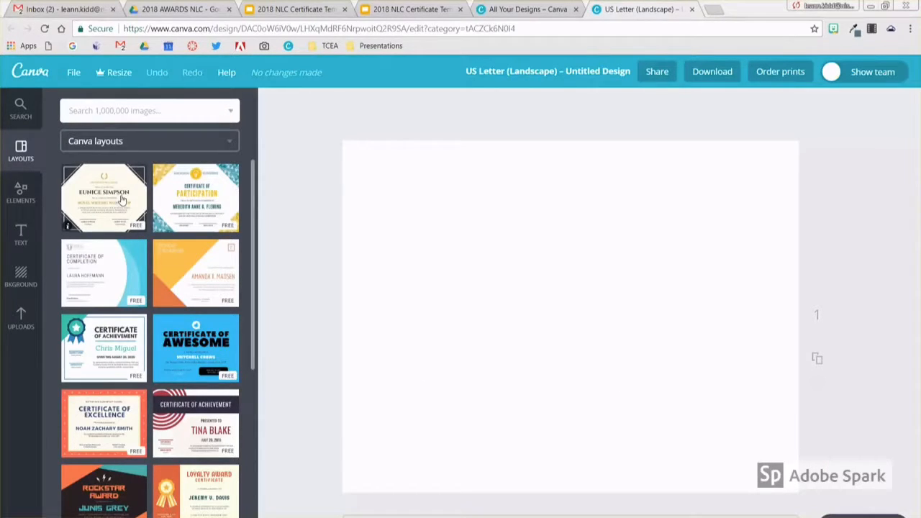
Step: Apply the red, teal and cream Loch Ness Award certificate layout to the blank landscape page
{"action": "scroll", "coordinate": [129, 231], "scroll_direction": "down", "scroll_amount": 2}
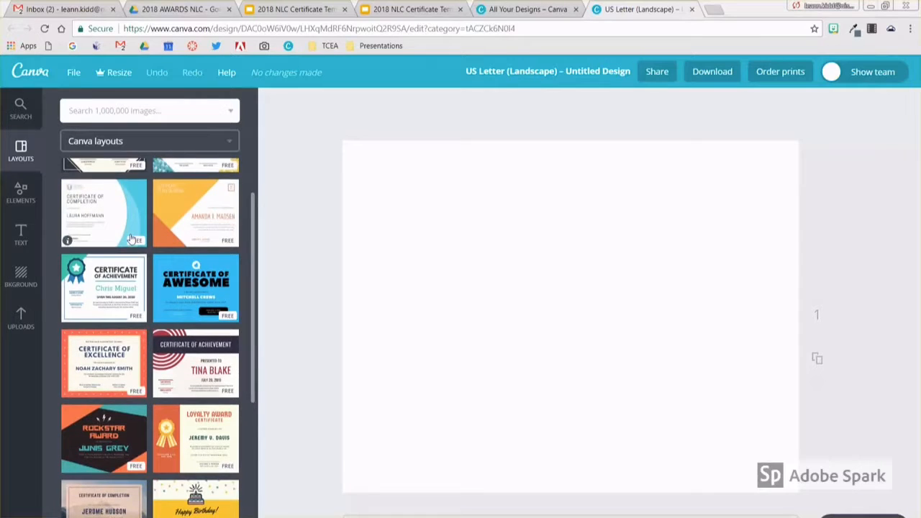
{"action": "scroll", "coordinate": [131, 239], "scroll_direction": "down", "scroll_amount": 6}
{"action": "scroll", "coordinate": [131, 241], "scroll_direction": "down", "scroll_amount": 14}
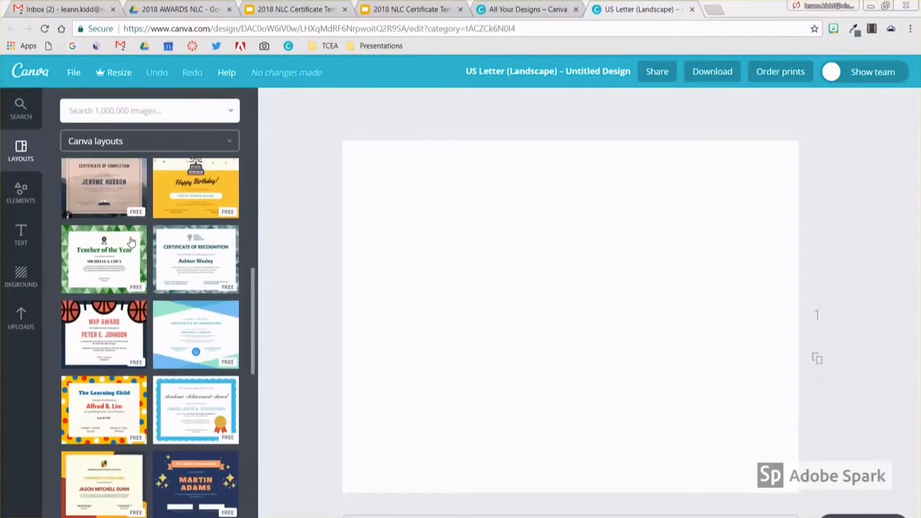
{"action": "scroll", "coordinate": [131, 248], "scroll_direction": "down", "scroll_amount": 8}
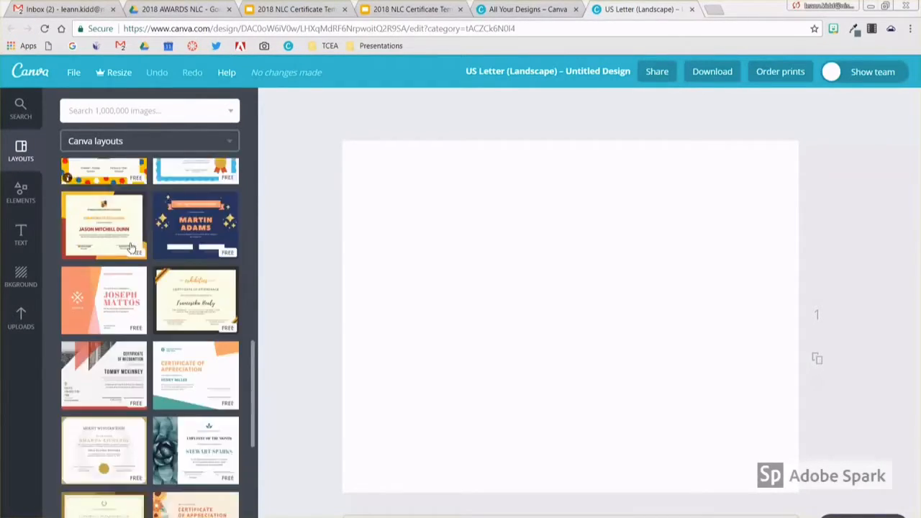
{"action": "scroll", "coordinate": [131, 248], "scroll_direction": "down", "scroll_amount": 6}
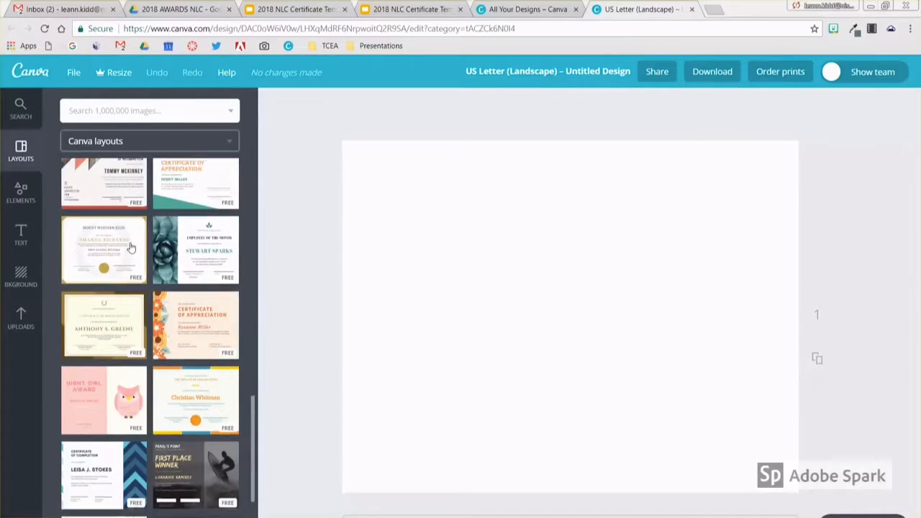
{"action": "scroll", "coordinate": [131, 248], "scroll_direction": "down", "scroll_amount": 2}
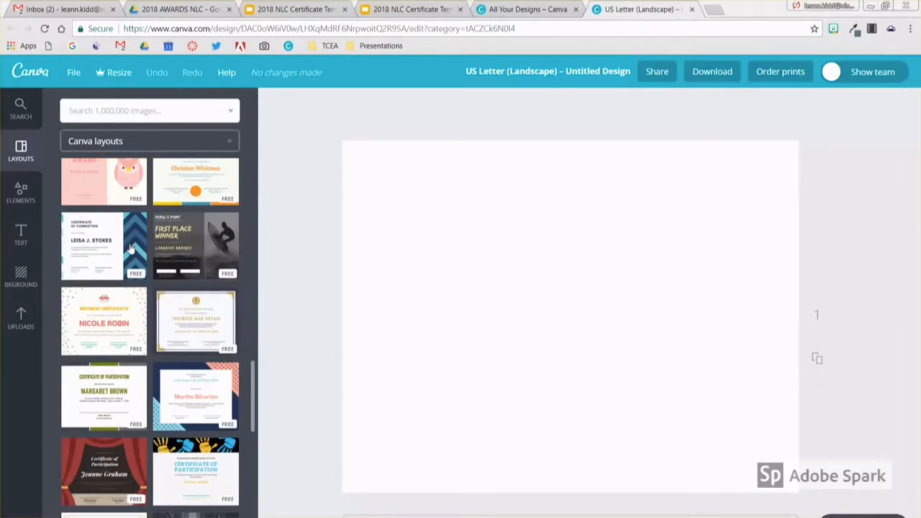
{"action": "scroll", "coordinate": [131, 248], "scroll_direction": "down", "scroll_amount": 2}
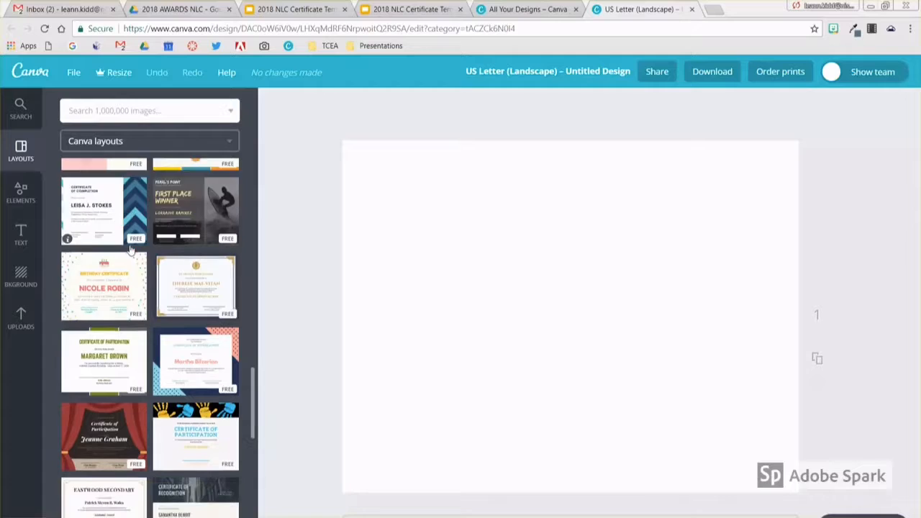
{"action": "scroll", "coordinate": [130, 252], "scroll_direction": "down", "scroll_amount": 2}
{"action": "scroll", "coordinate": [129, 263], "scroll_direction": "down", "scroll_amount": 2}
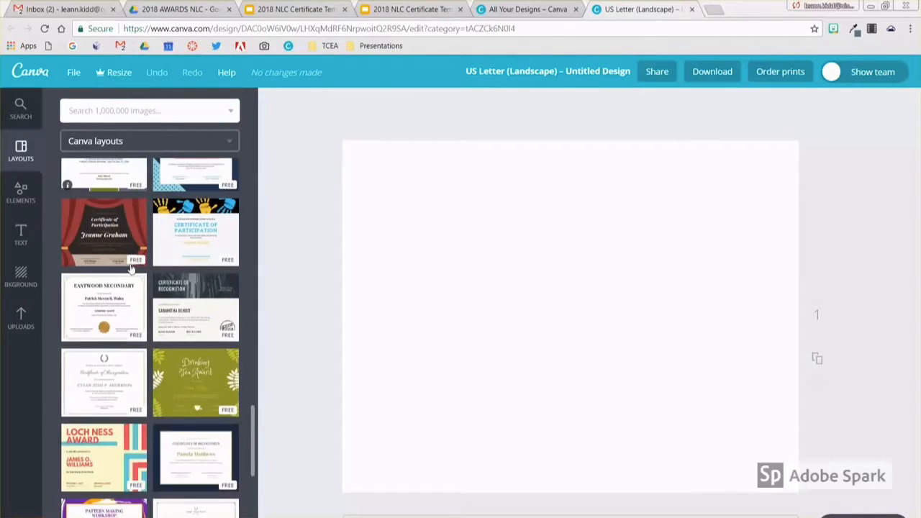
{"action": "scroll", "coordinate": [138, 298], "scroll_direction": "down", "scroll_amount": 2}
{"action": "scroll", "coordinate": [138, 298], "scroll_direction": "down", "scroll_amount": 1}
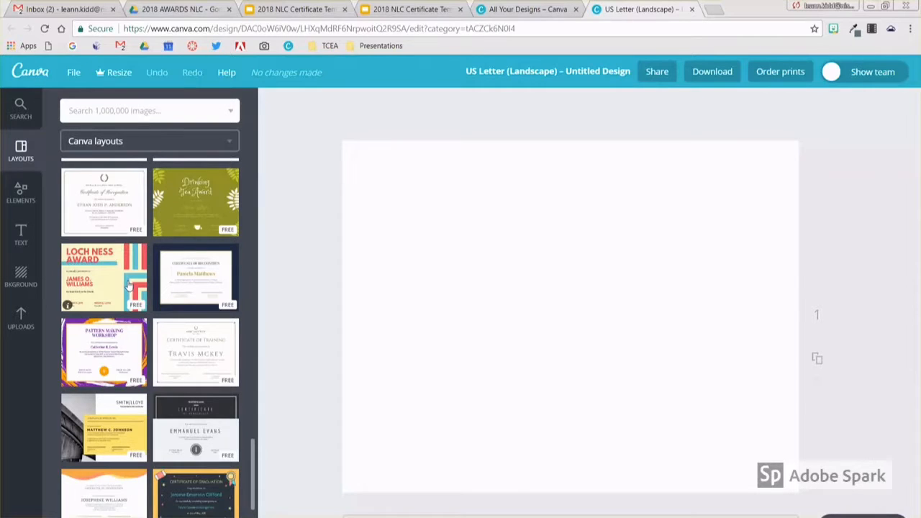
{"action": "left_click", "coordinate": [128, 285]}
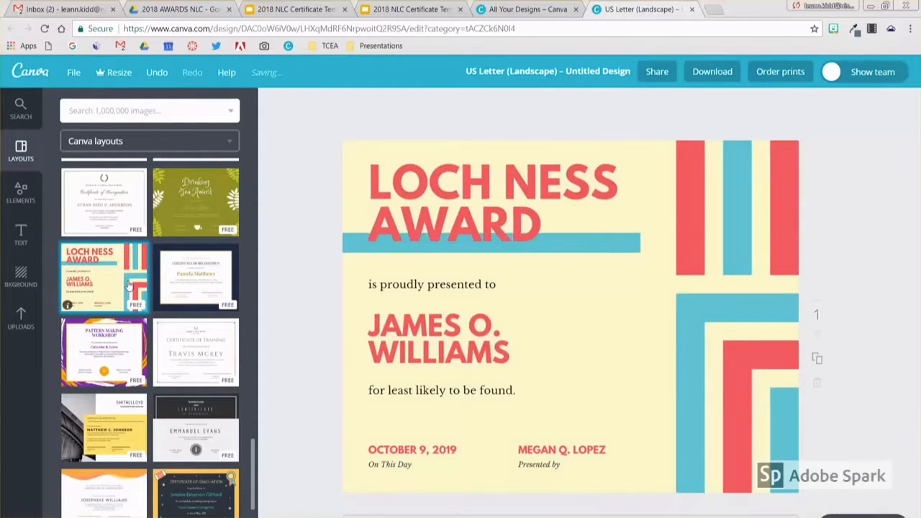
{"action": "scroll", "coordinate": [128, 285], "scroll_direction": "down", "scroll_amount": 3}
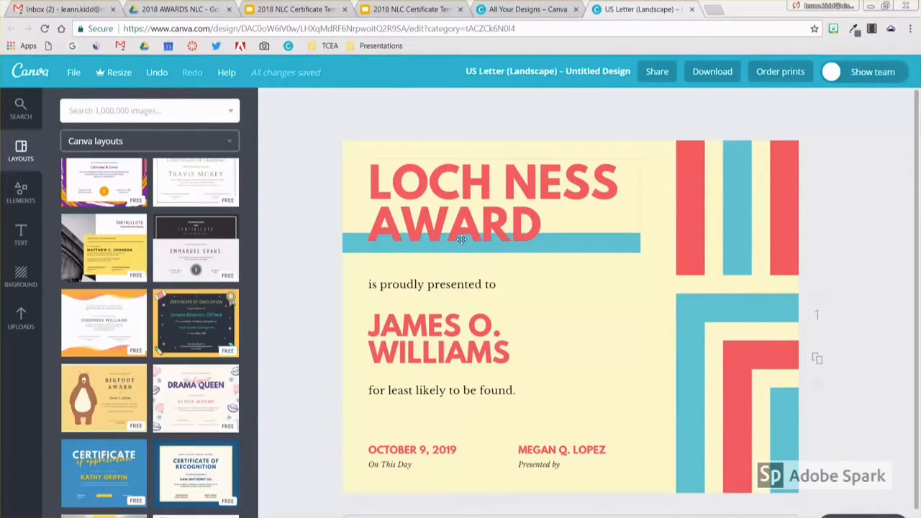
Step: Delete the Loch Ness Award title group and the "is proudly presented to" recipient text group from the certificate
{"action": "left_click", "coordinate": [462, 239]}
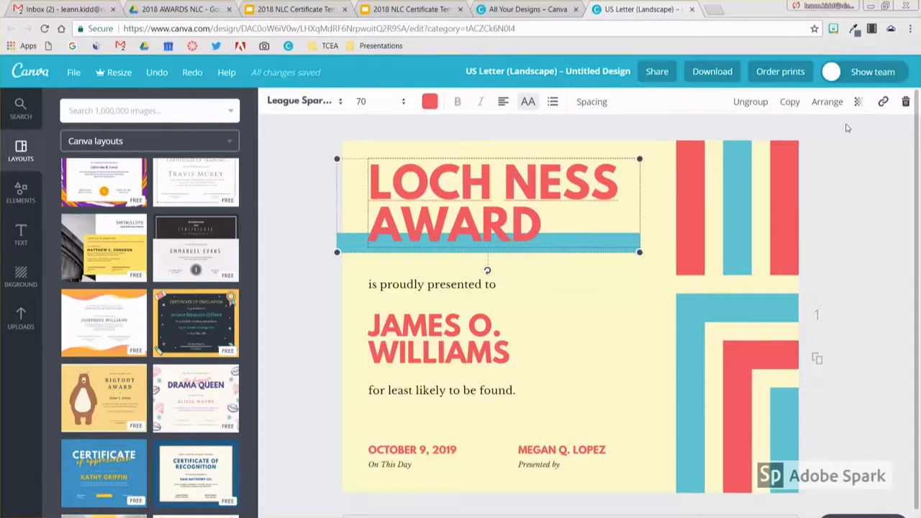
{"action": "left_click", "coordinate": [907, 102]}
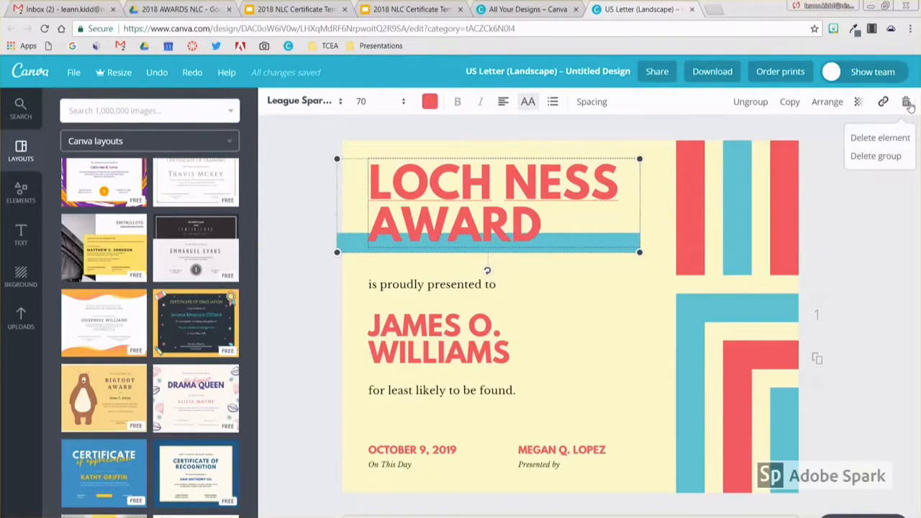
{"action": "left_click", "coordinate": [877, 157]}
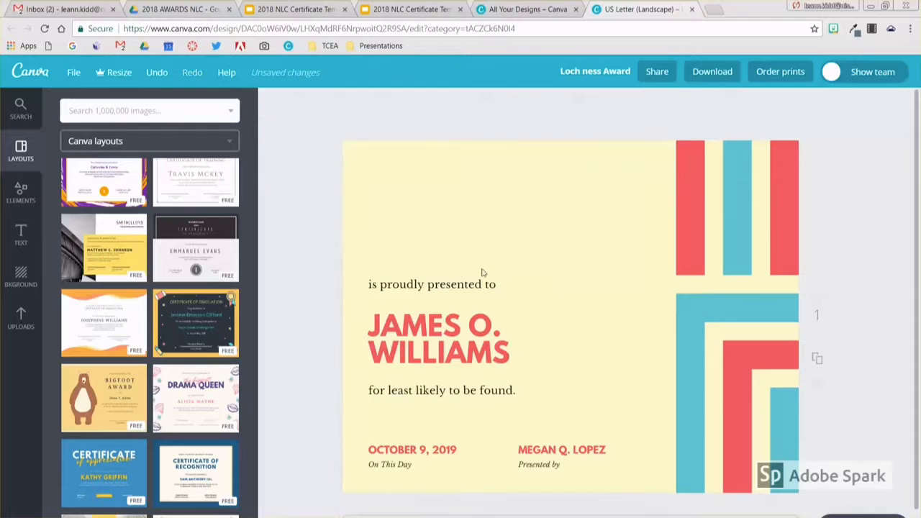
{"action": "left_click", "coordinate": [444, 319]}
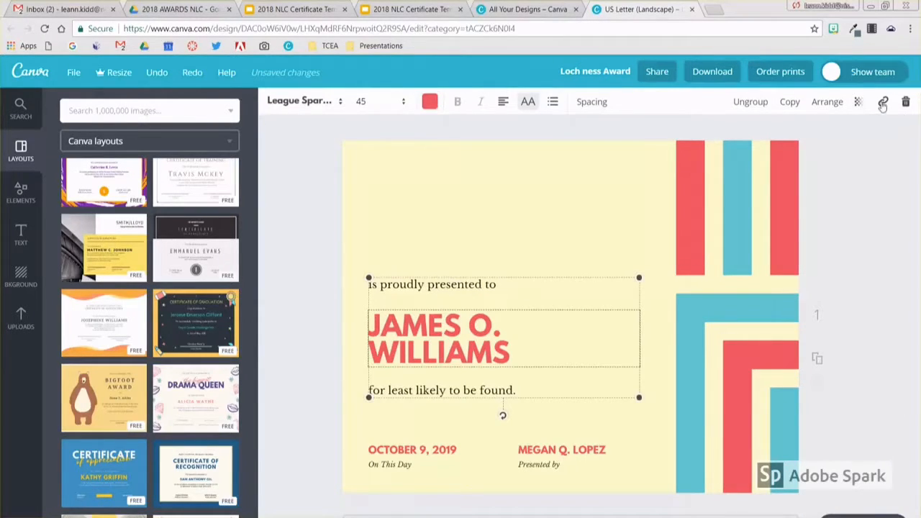
{"action": "left_click", "coordinate": [905, 104]}
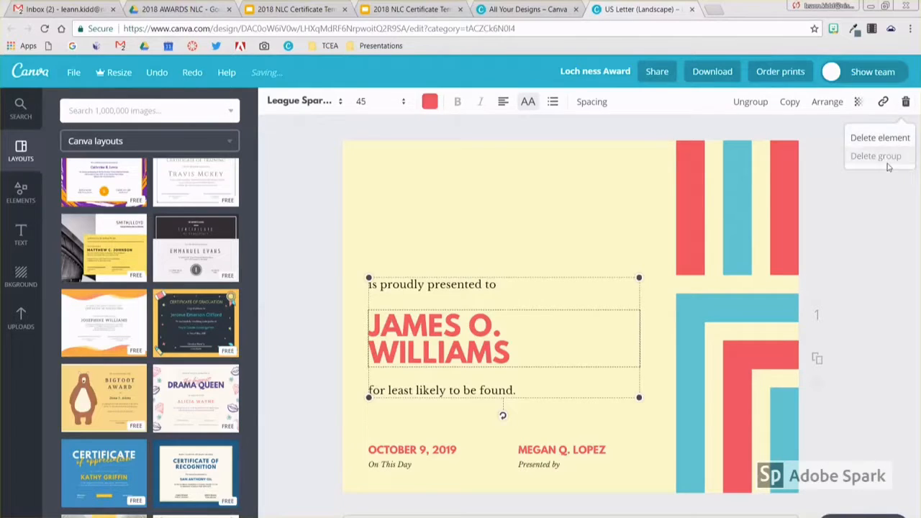
{"action": "left_click", "coordinate": [879, 157]}
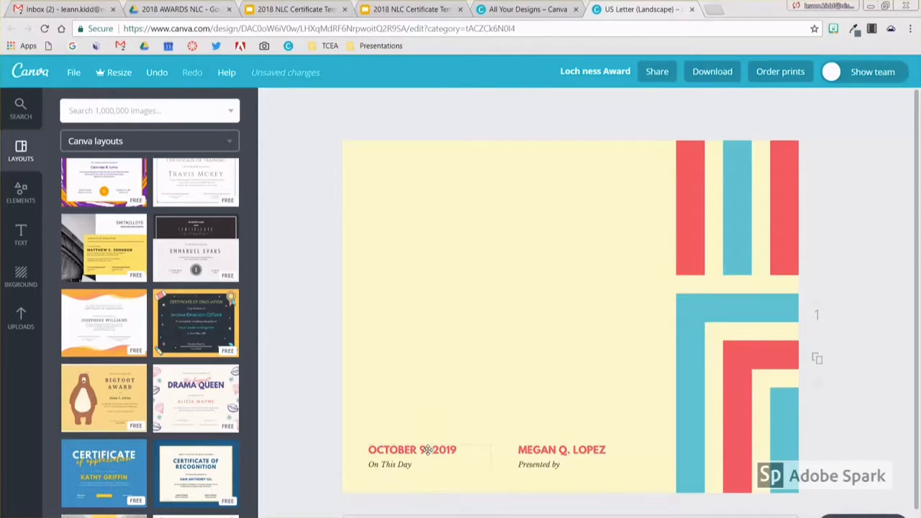
Step: Delete the "On This Day" date group and the "Presented by" name group near the certificate's lower edge
{"action": "left_click", "coordinate": [428, 450]}
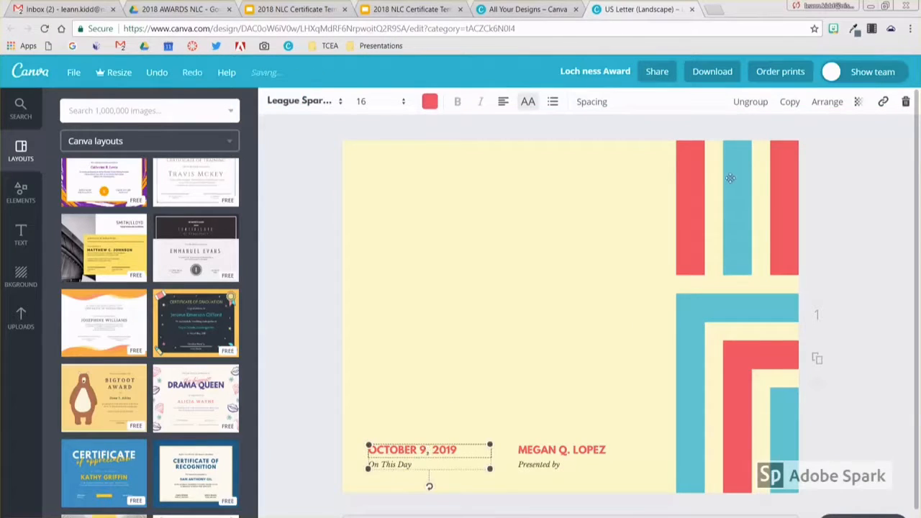
{"action": "left_click", "coordinate": [905, 101]}
{"action": "left_click", "coordinate": [904, 102]}
{"action": "left_click", "coordinate": [904, 101]}
{"action": "left_click", "coordinate": [875, 156]}
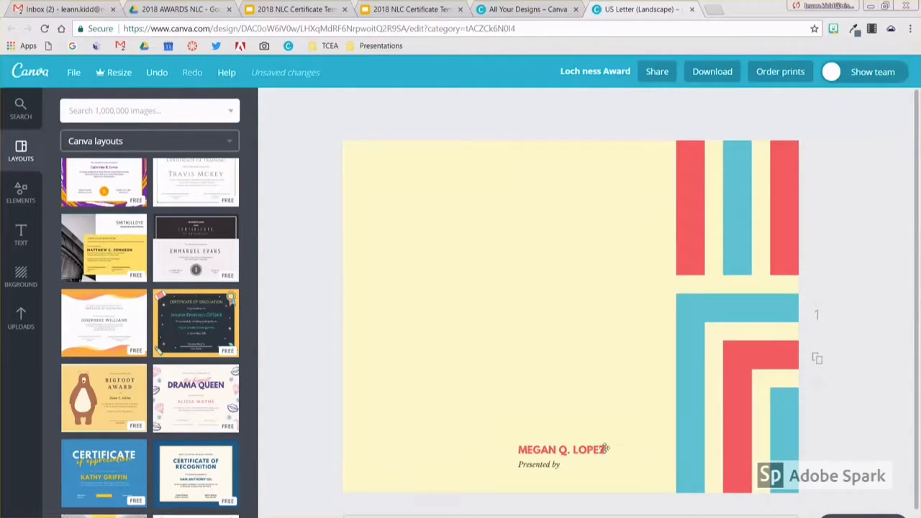
{"action": "left_click", "coordinate": [584, 449]}
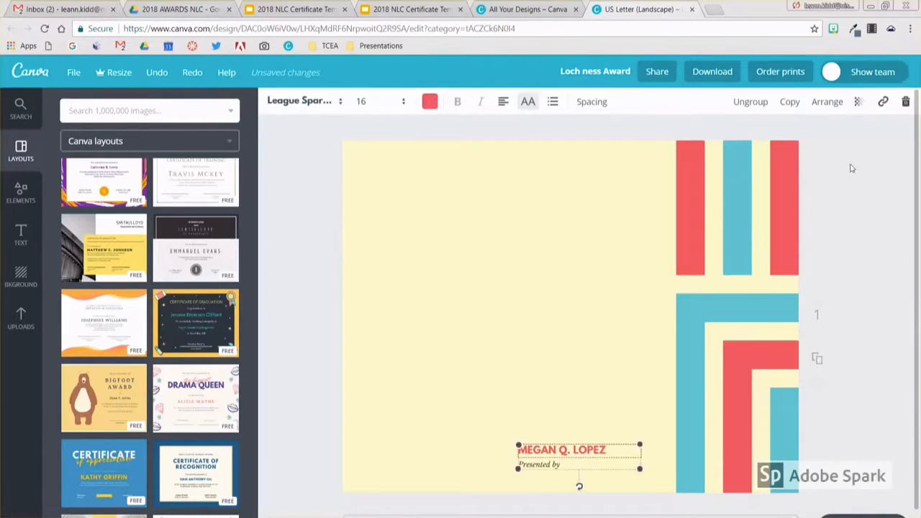
{"action": "left_click", "coordinate": [905, 103]}
{"action": "left_click", "coordinate": [876, 157]}
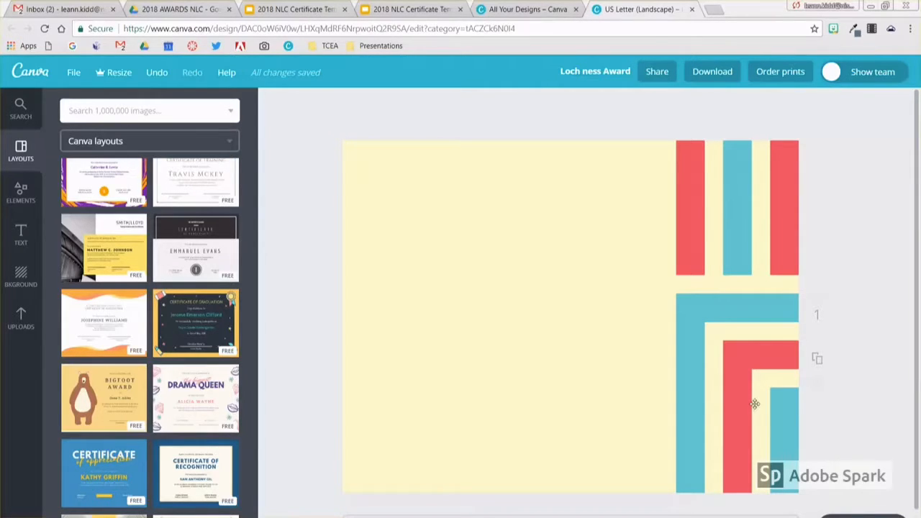
Step: Recolor the certificate's stripe graphic, changing its teal shapes to orange and its red shapes to blue from the default palette
{"action": "left_click", "coordinate": [702, 266]}
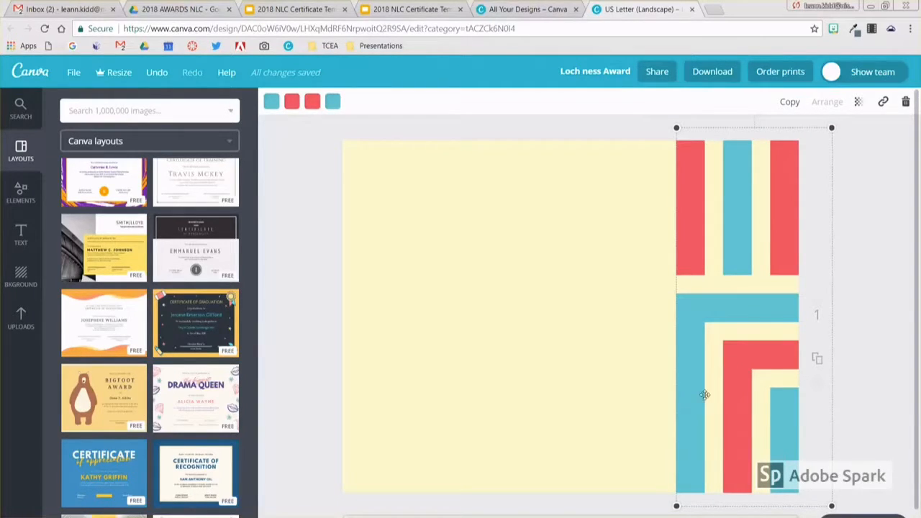
{"action": "key", "text": "ctrl"}
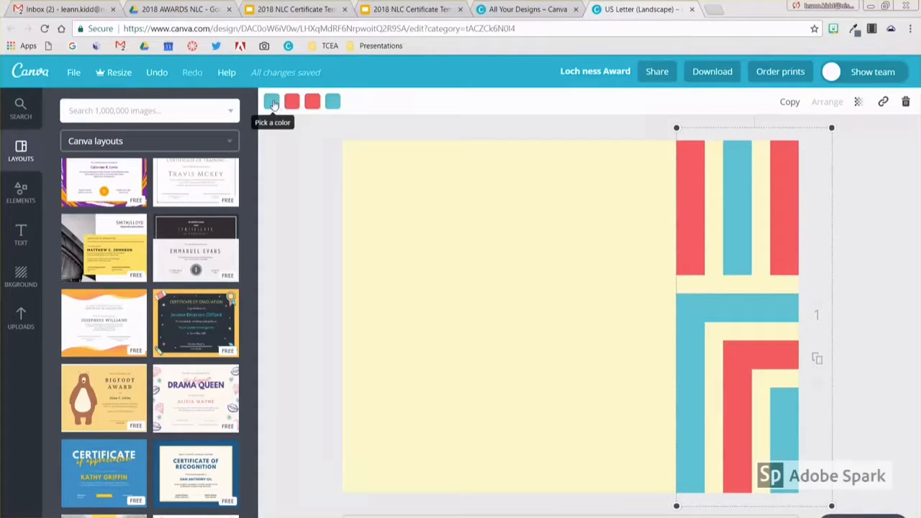
{"action": "left_click", "coordinate": [272, 103]}
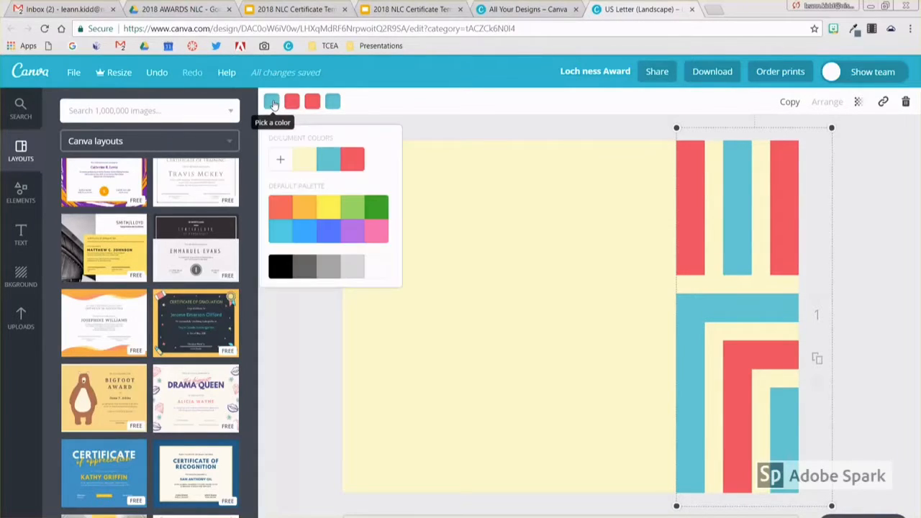
{"action": "left_click", "coordinate": [307, 211]}
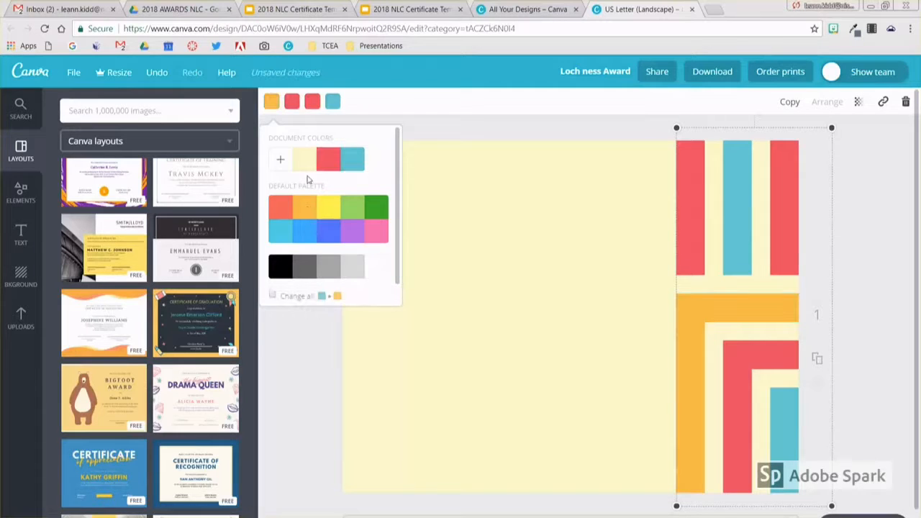
{"action": "left_click", "coordinate": [295, 103]}
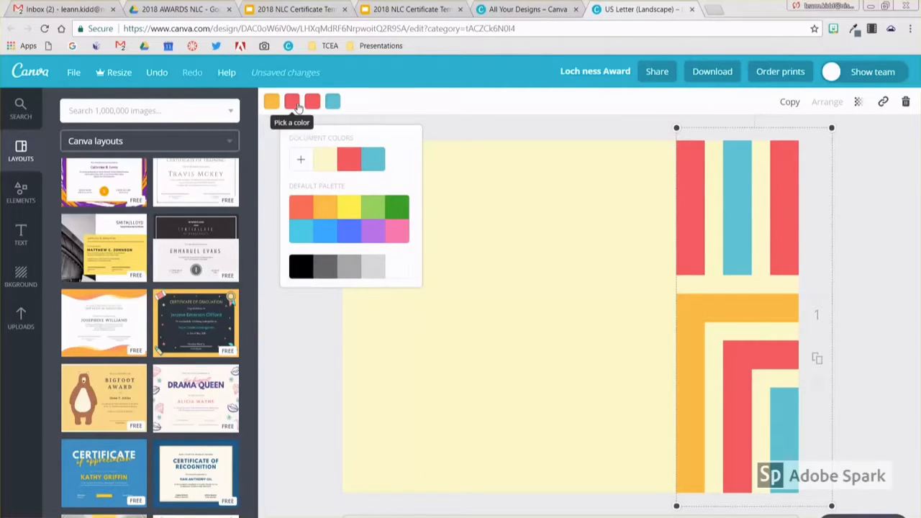
{"action": "left_click", "coordinate": [347, 240]}
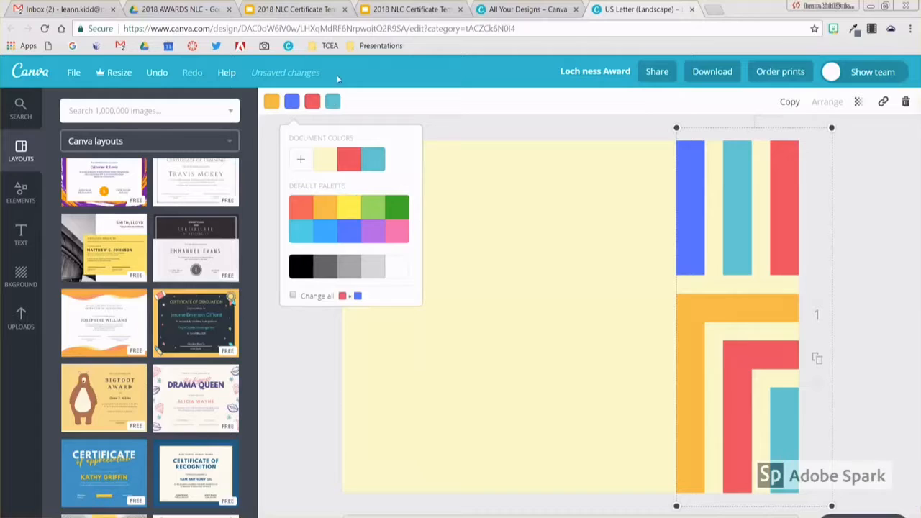
{"action": "left_click", "coordinate": [313, 103]}
{"action": "left_click", "coordinate": [368, 231]}
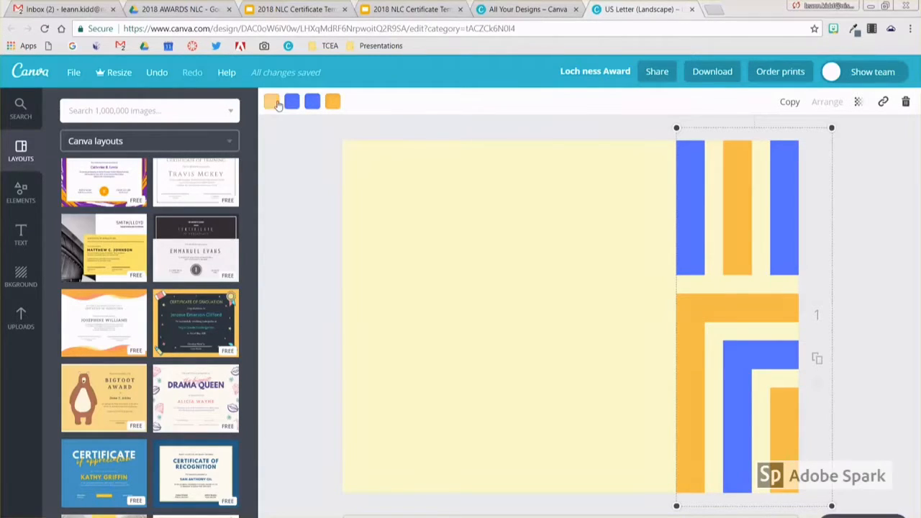
Step: Set the stripe graphic's outer L-shaped band to black using the custom color code 00000
{"action": "left_click", "coordinate": [273, 103]}
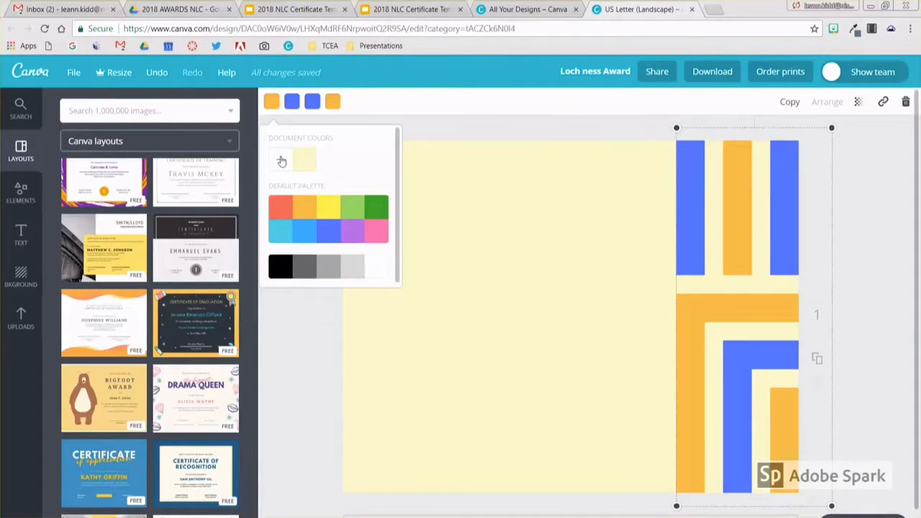
{"action": "left_click", "coordinate": [282, 160]}
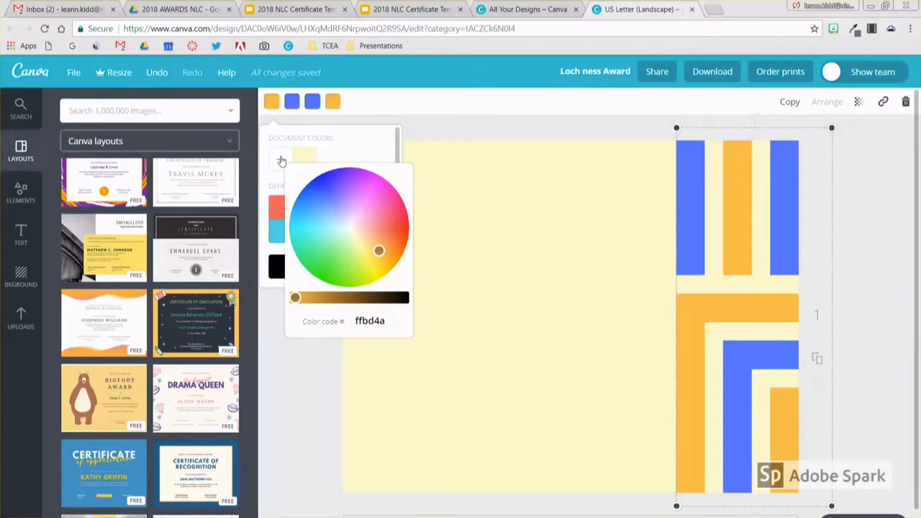
{"action": "left_click", "coordinate": [383, 324]}
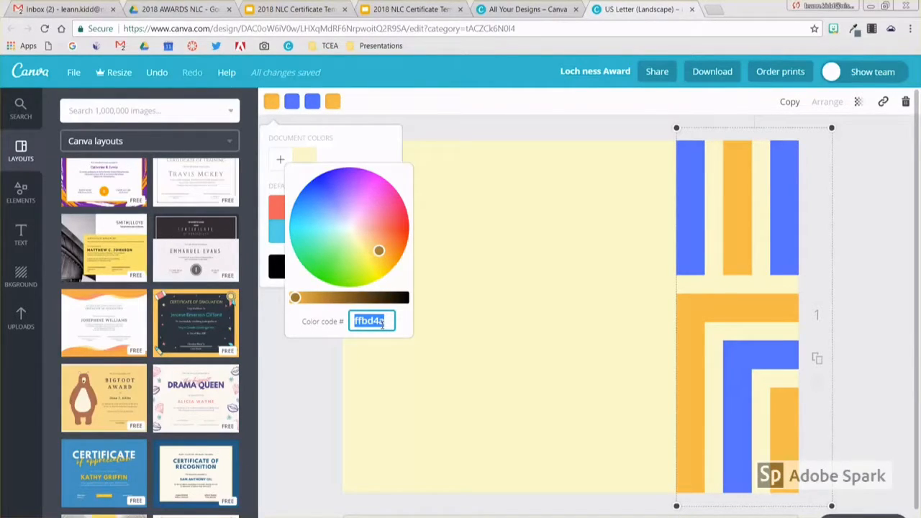
{"action": "type", "text": "00000"}
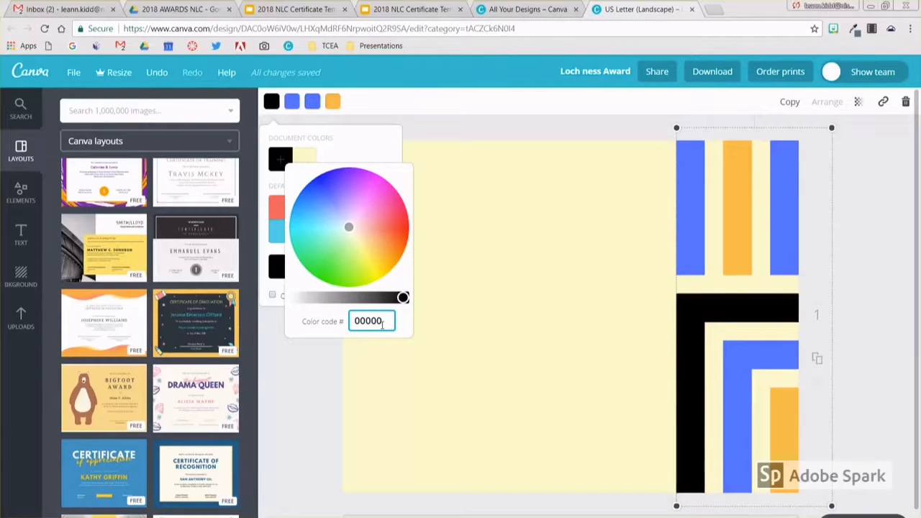
{"action": "left_click", "coordinate": [448, 358]}
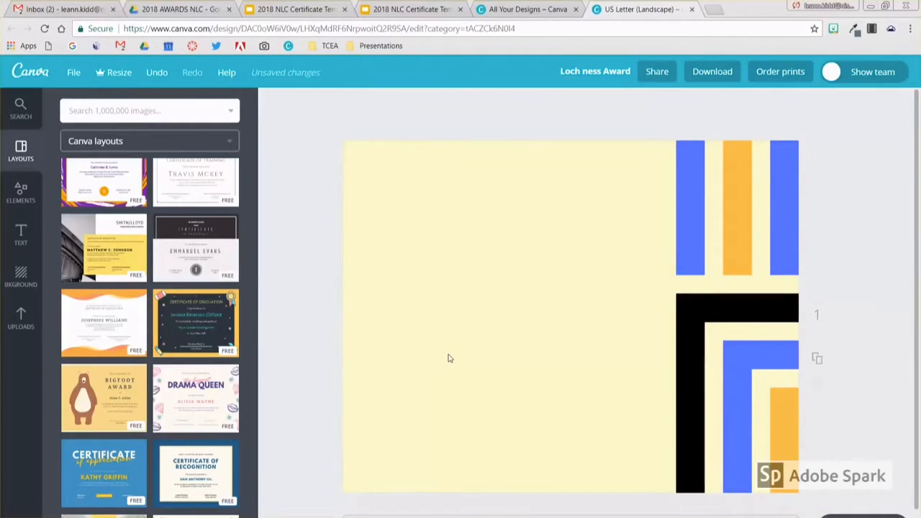
Step: Change the stripe graphic's outer L-shaped band to the default palette's orange
{"action": "left_click", "coordinate": [748, 302]}
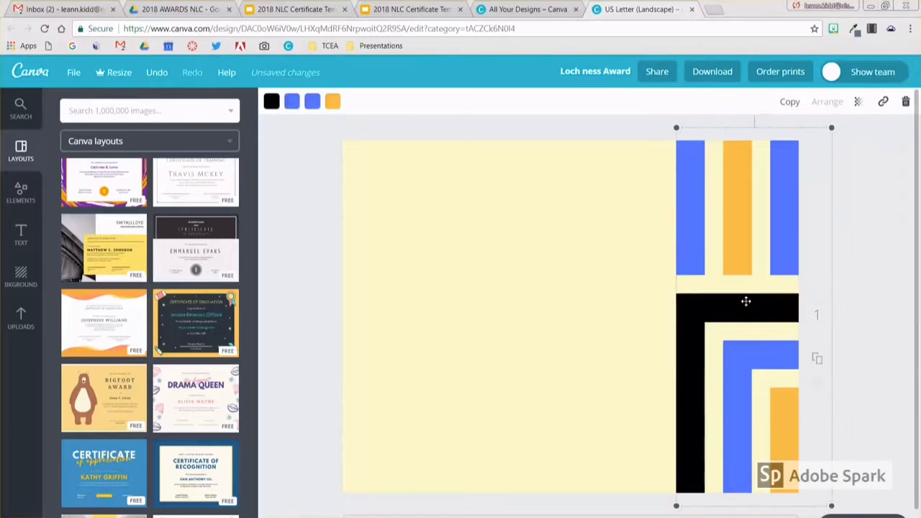
{"action": "left_click", "coordinate": [271, 102]}
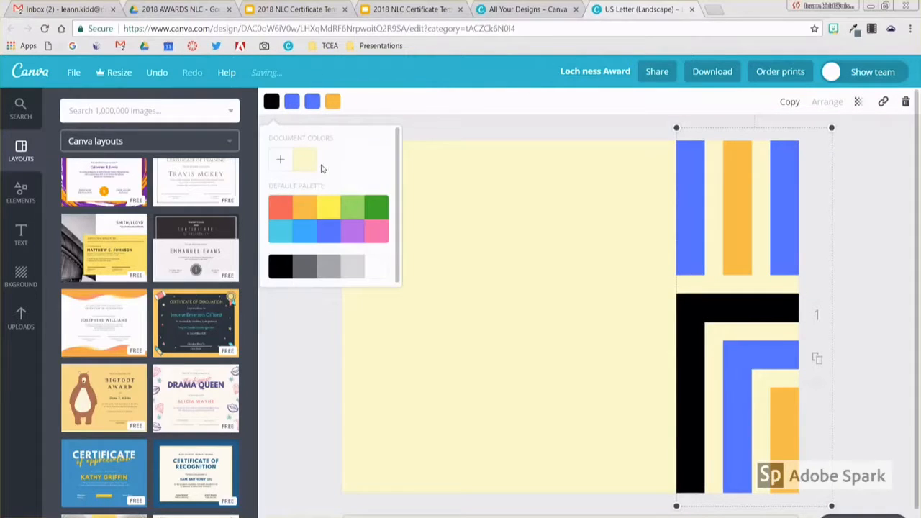
{"action": "left_click", "coordinate": [305, 206]}
{"action": "left_click", "coordinate": [894, 428]}
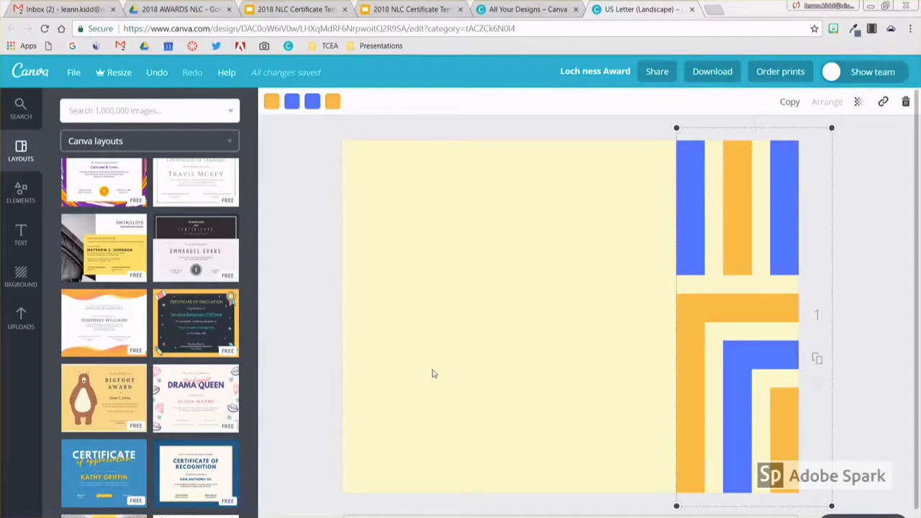
Step: Change the certificate's background color to white
{"action": "left_click", "coordinate": [21, 279]}
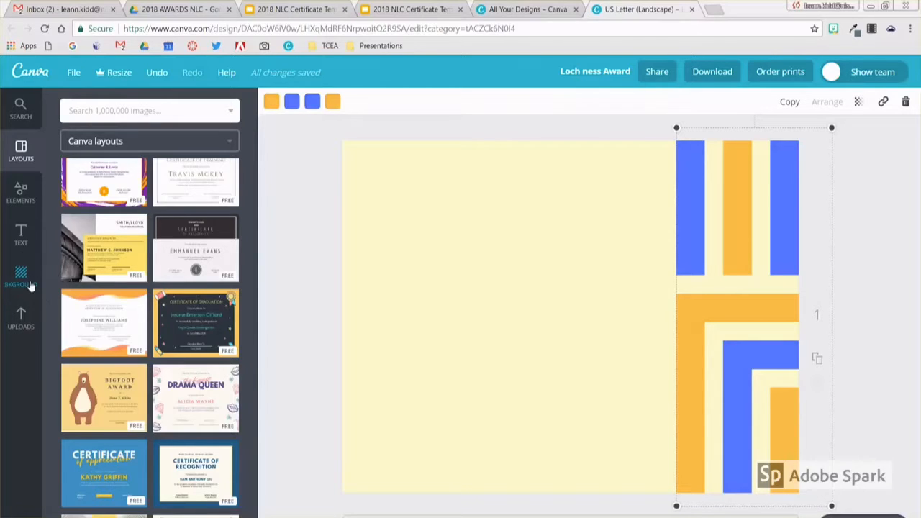
{"action": "left_click", "coordinate": [171, 272]}
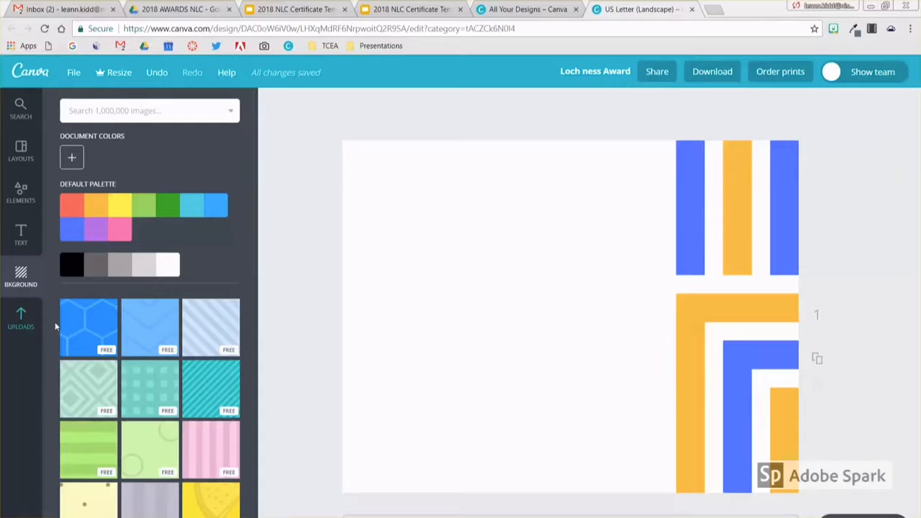
Step: Browse the uploaded images and check the computer's Desktop folder for image files to upload
{"action": "left_click", "coordinate": [20, 317]}
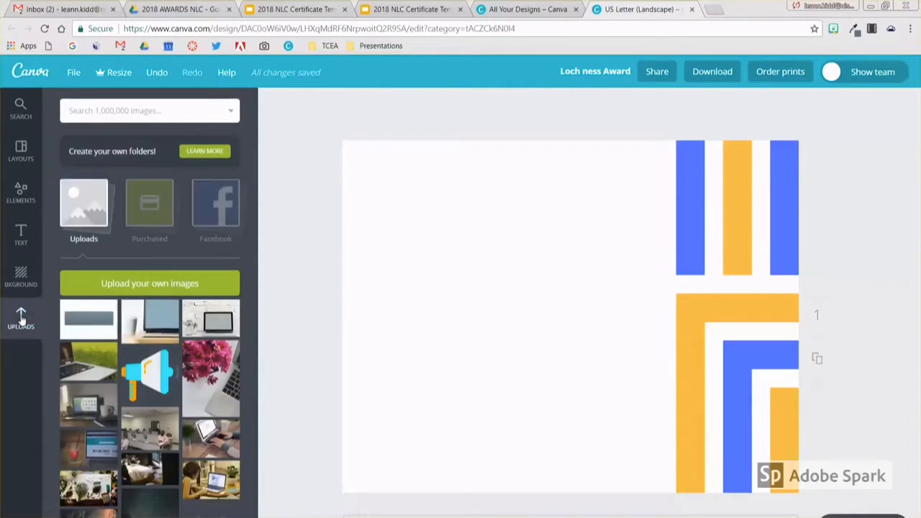
{"action": "scroll", "coordinate": [137, 382], "scroll_direction": "down", "scroll_amount": 2}
{"action": "scroll", "coordinate": [136, 382], "scroll_direction": "down", "scroll_amount": 5}
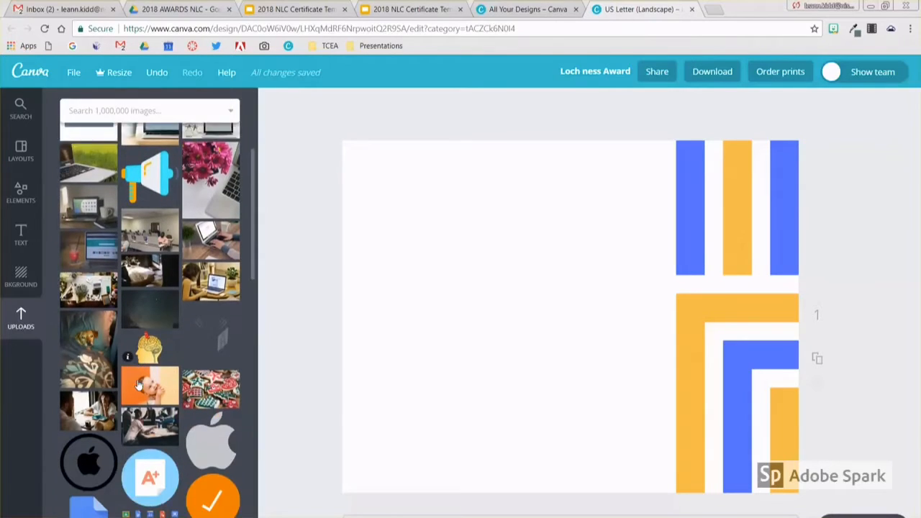
{"action": "scroll", "coordinate": [208, 257], "scroll_direction": "up", "scroll_amount": 7}
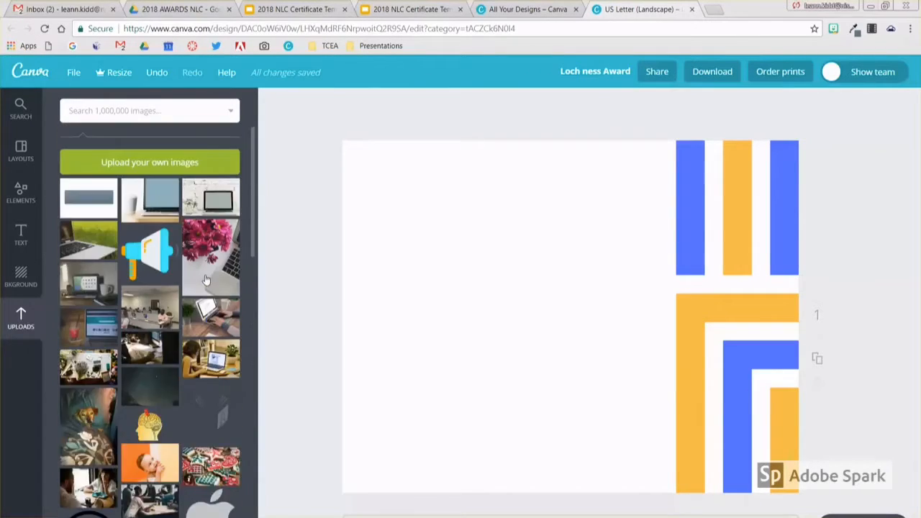
{"action": "key", "text": "ctrl"}
{"action": "key", "text": "ctrl"}
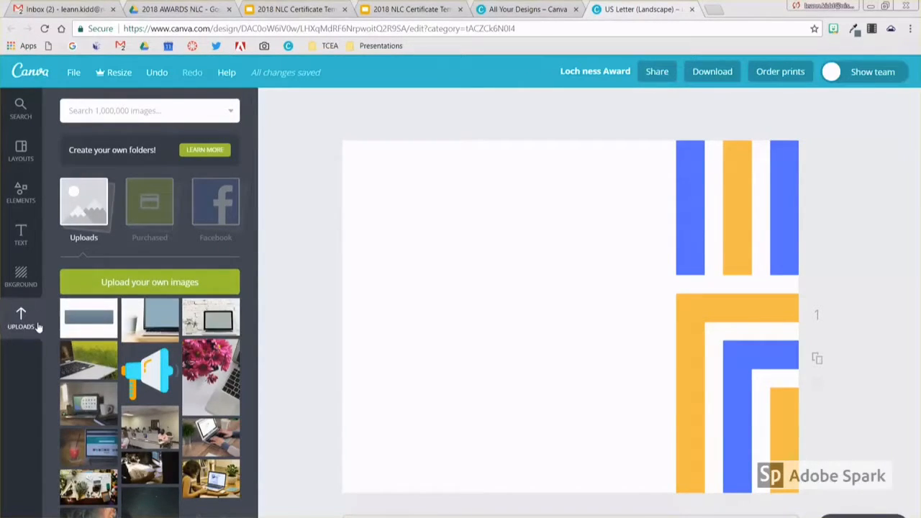
{"action": "key", "text": "ctrl"}
{"action": "key", "text": "ctrl"}
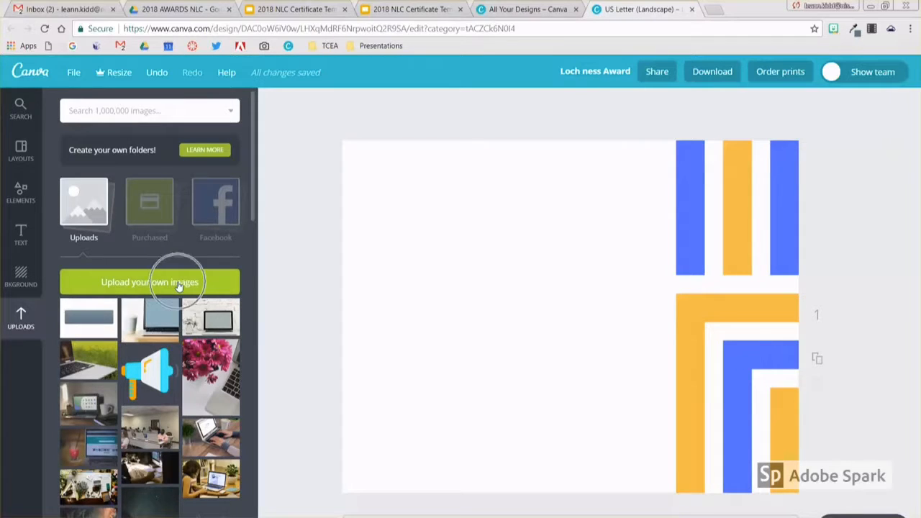
{"action": "left_click", "coordinate": [178, 284]}
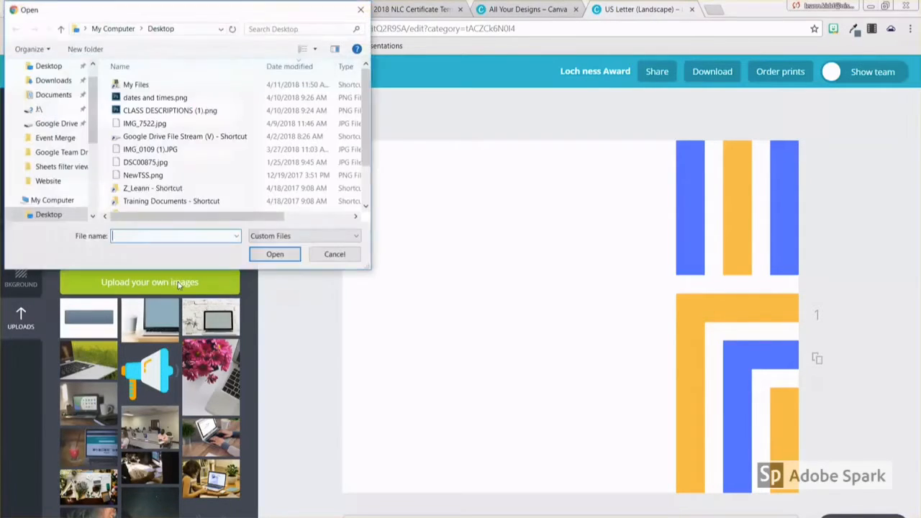
{"action": "left_click", "coordinate": [334, 255]}
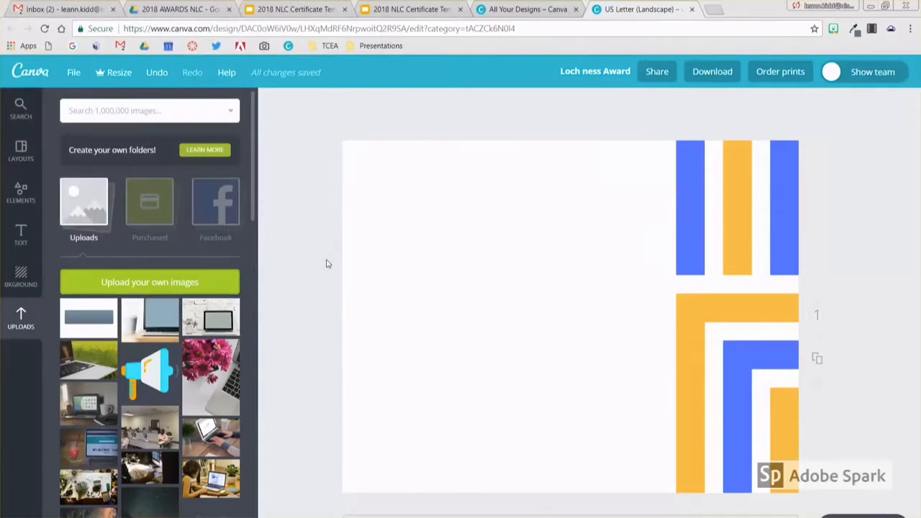
Step: Add the uploaded gray book-and-Wi-Fi logo to the certificate and enlarge it to fill the white area beside the stripes
{"action": "scroll", "coordinate": [196, 413], "scroll_direction": "down", "scroll_amount": 2}
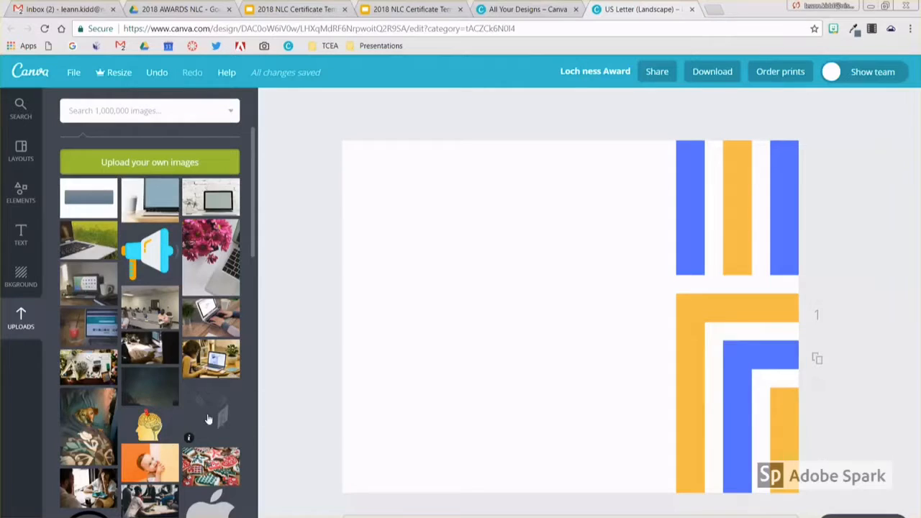
{"action": "left_click_drag", "start_coordinate": [226, 416], "coordinate": [507, 311]}
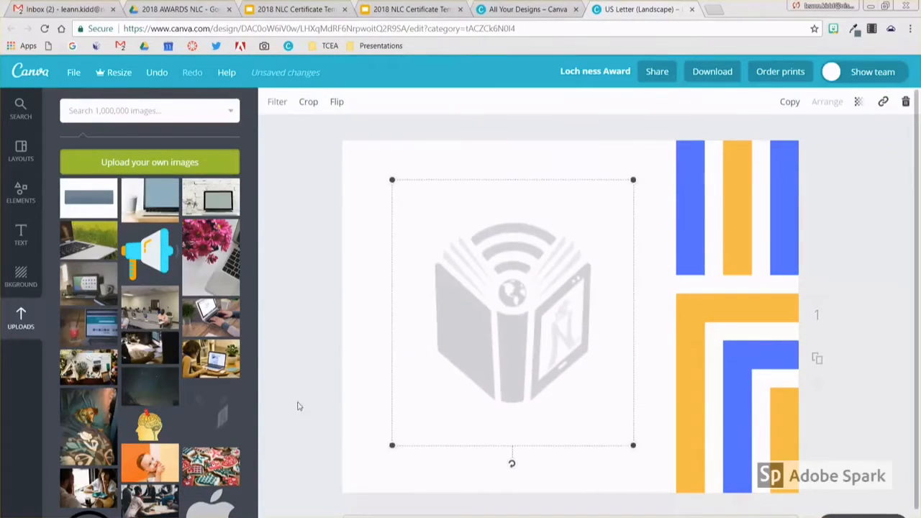
{"action": "left_click_drag", "start_coordinate": [635, 447], "coordinate": [673, 489]}
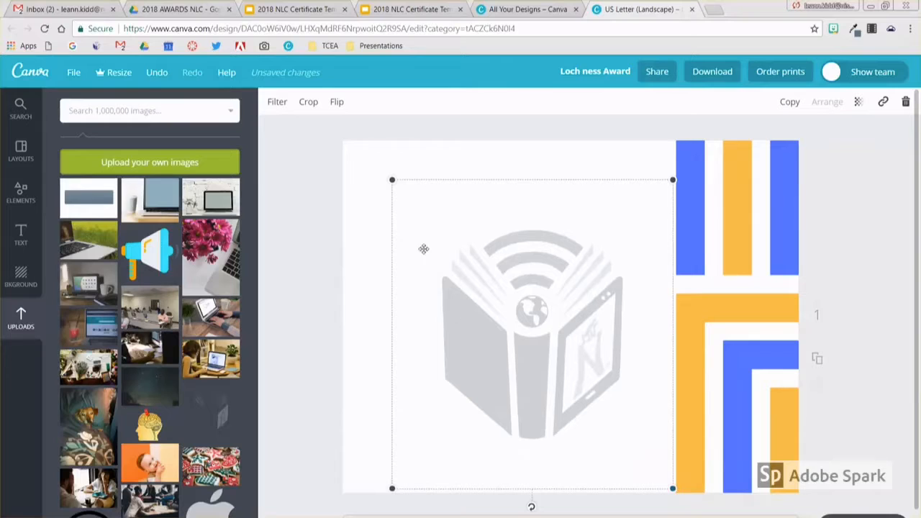
{"action": "left_click_drag", "start_coordinate": [393, 180], "coordinate": [355, 147]}
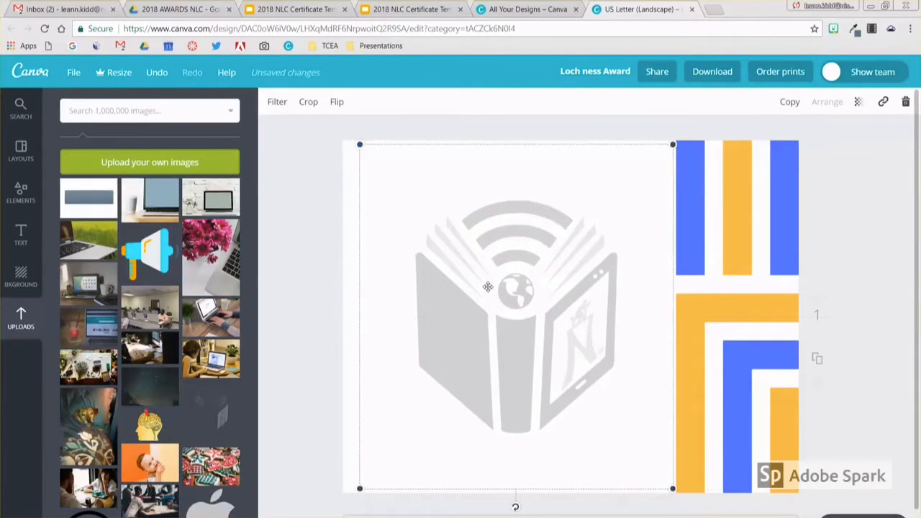
{"action": "left_click_drag", "start_coordinate": [487, 285], "coordinate": [479, 290]}
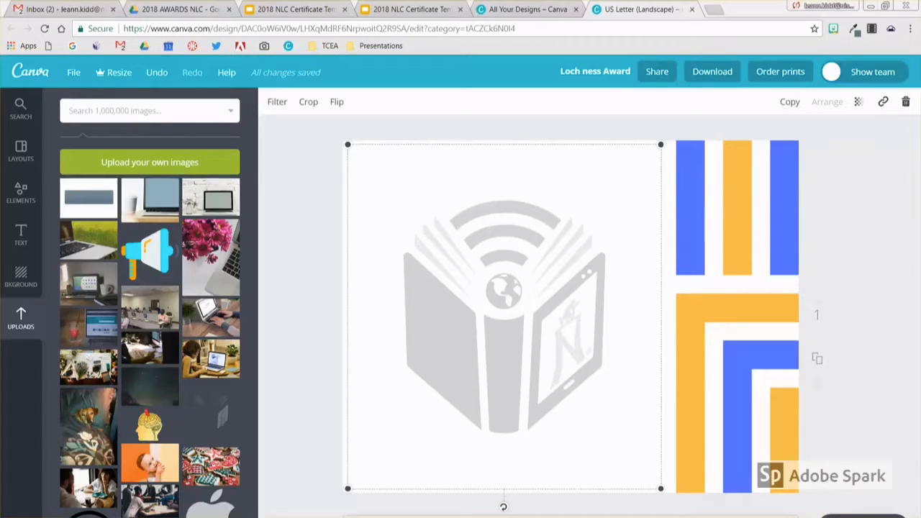
{"action": "left_click", "coordinate": [884, 356]}
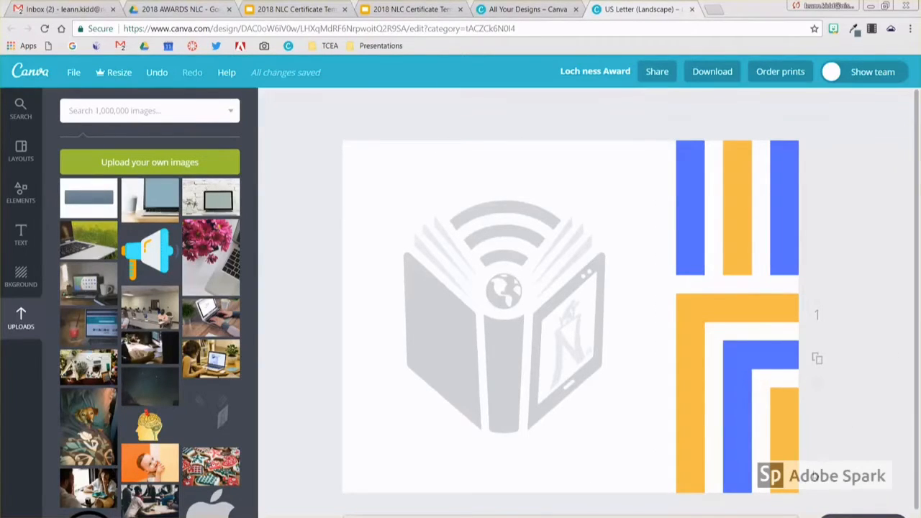
Step: Download the certificate design as a PNG file
{"action": "left_click", "coordinate": [692, 73]}
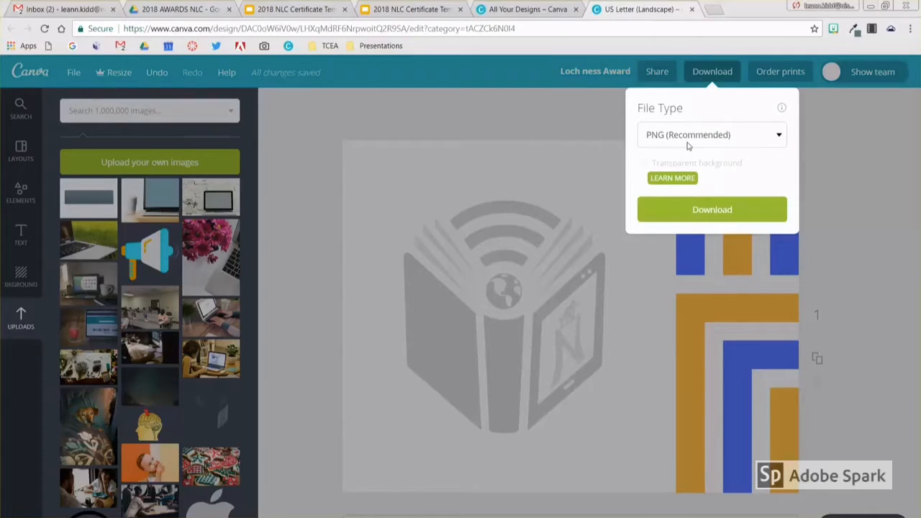
{"action": "left_click", "coordinate": [688, 212]}
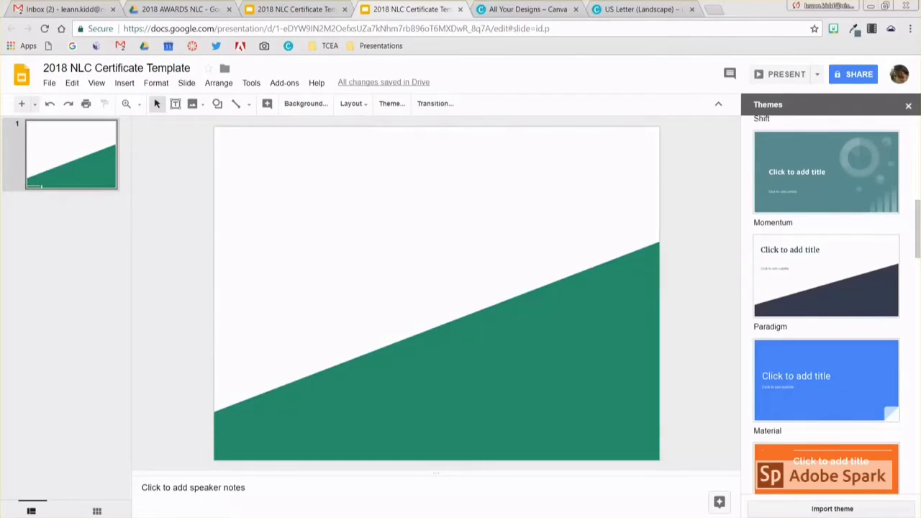
Step: In the Google Slides file 2018 NLC Certificate Template, insert the downloaded certificate image on slide 1 and enlarge it to cover the slide
{"action": "left_click_drag", "start_coordinate": [180, 449], "coordinate": [323, 327]}
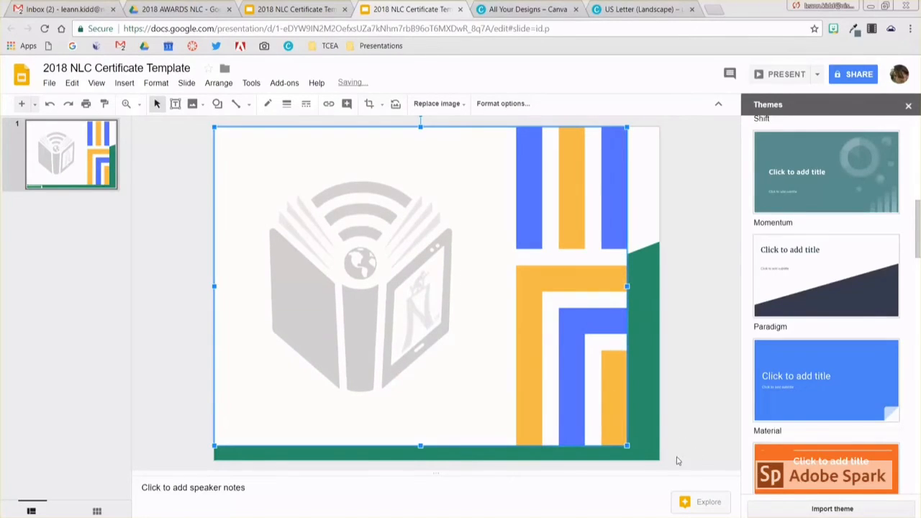
{"action": "left_click_drag", "start_coordinate": [627, 446], "coordinate": [660, 457]}
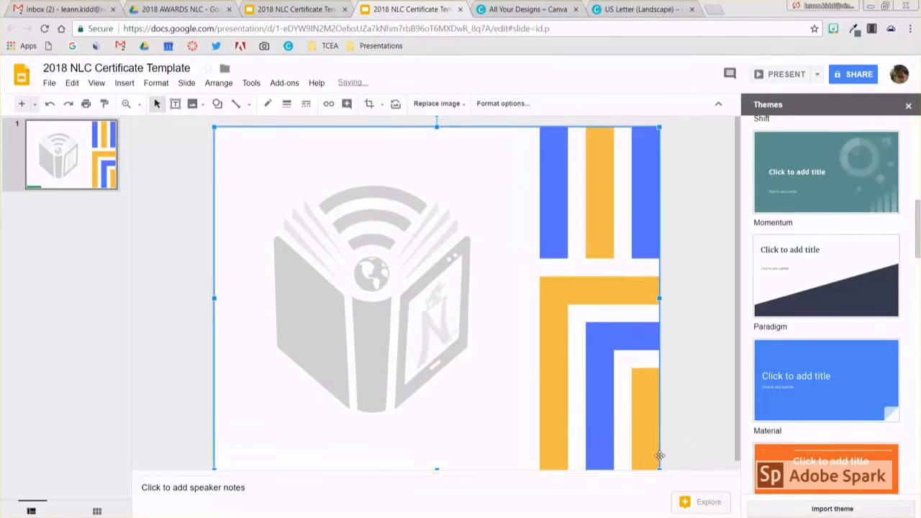
{"action": "left_click", "coordinate": [696, 458]}
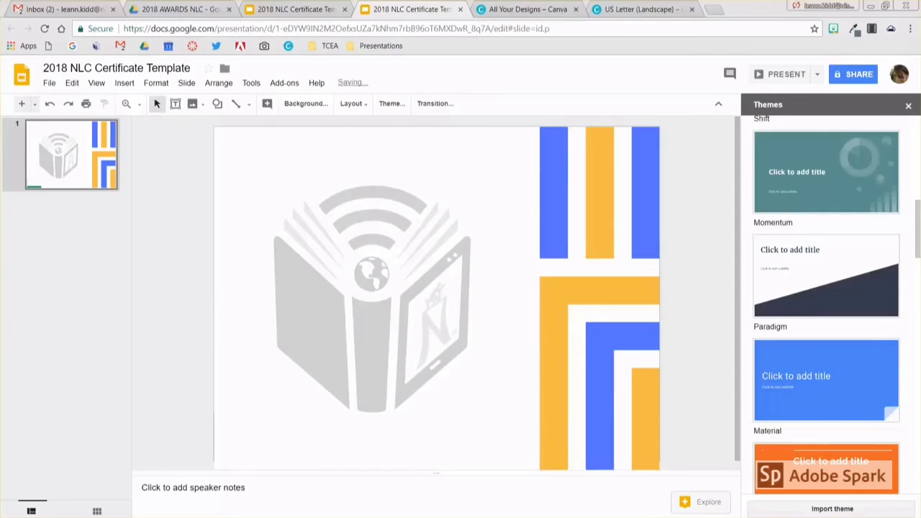